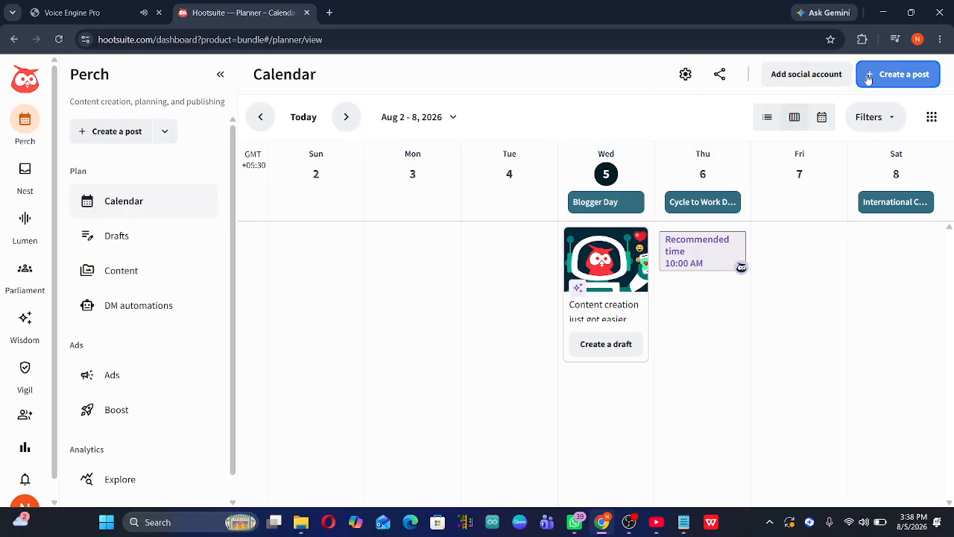
{"action": "left_click", "coordinate": [908, 86]}
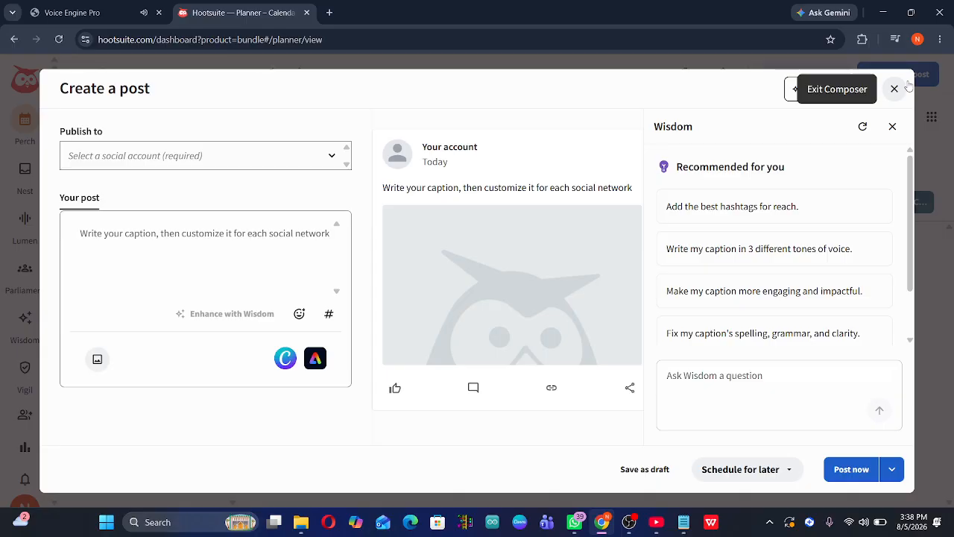
{"action": "left_click", "coordinate": [908, 87]}
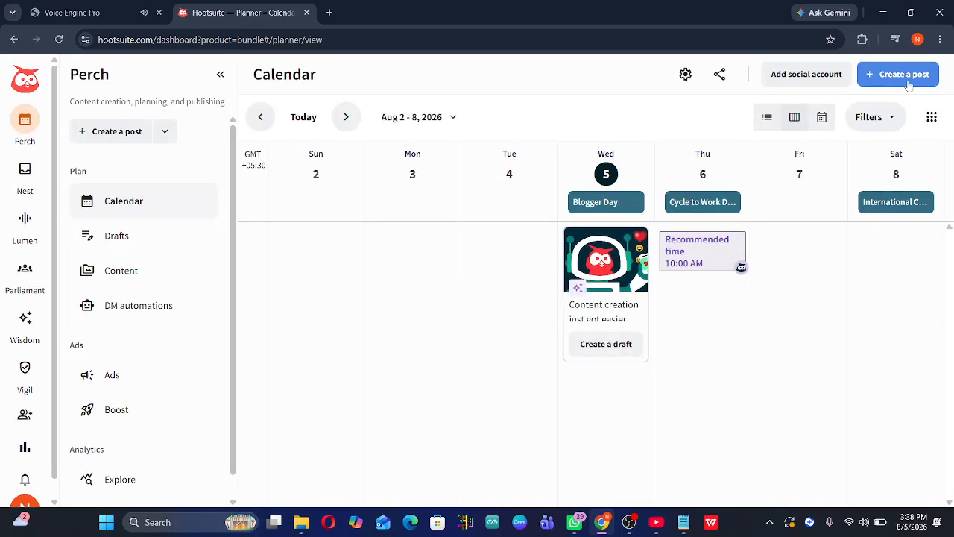
{"action": "left_click", "coordinate": [908, 84]}
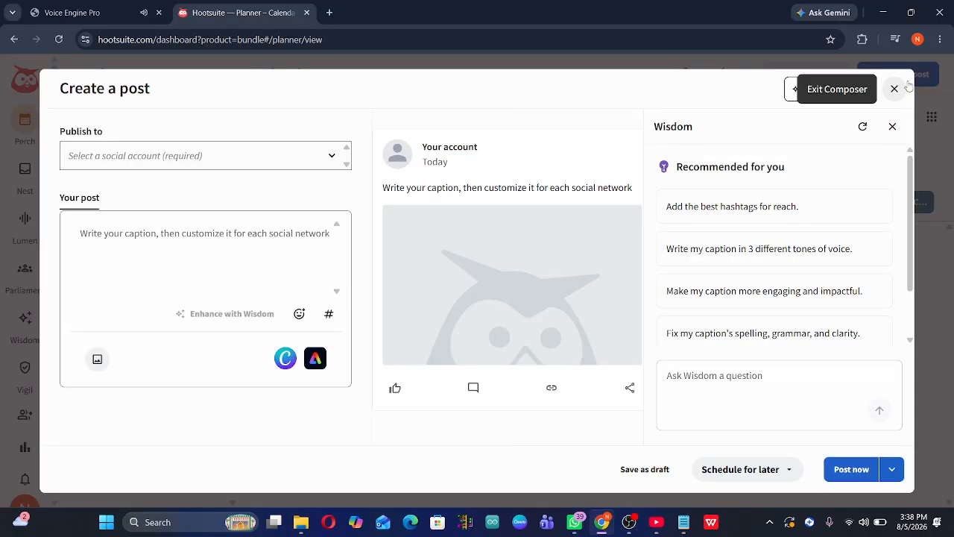
{"action": "left_click", "coordinate": [96, 363]}
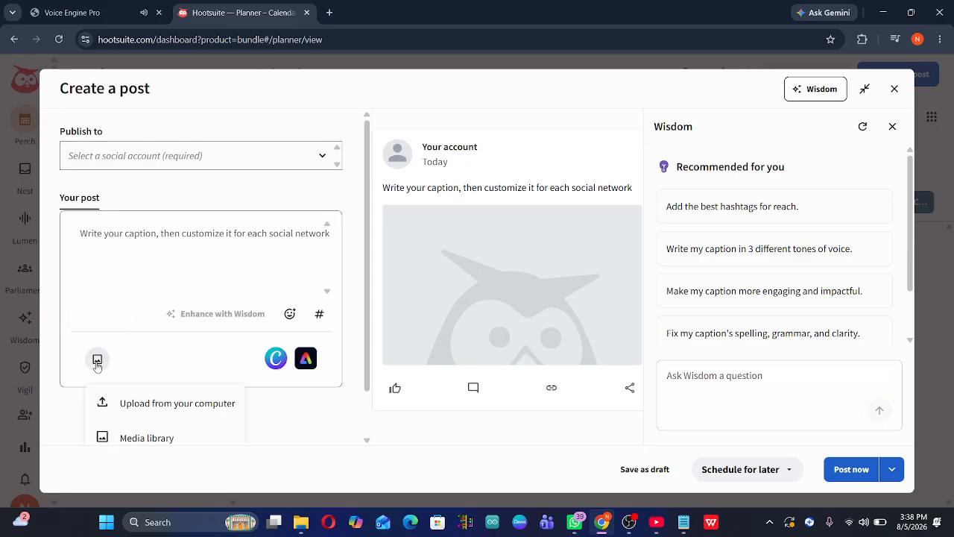
{"action": "left_click", "coordinate": [153, 406]}
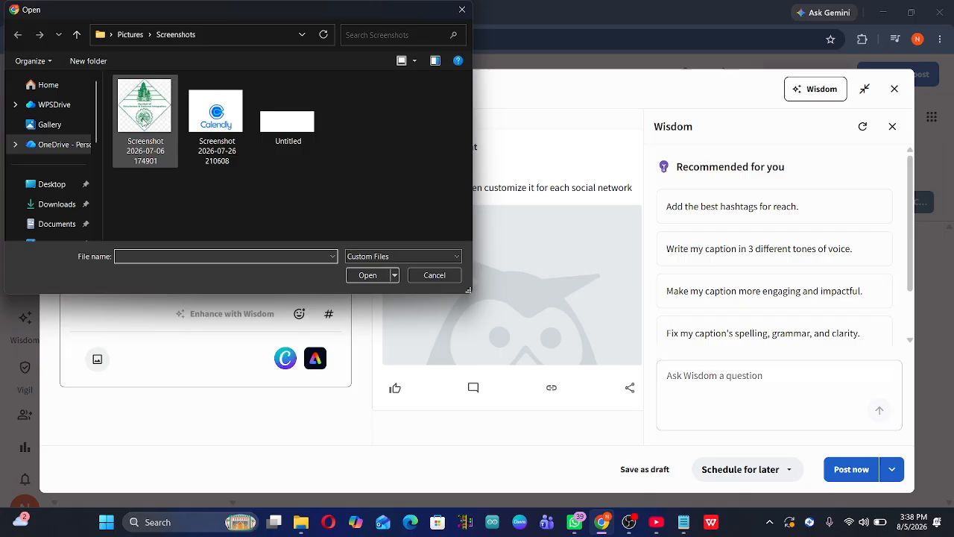
{"action": "left_click", "coordinate": [203, 128]}
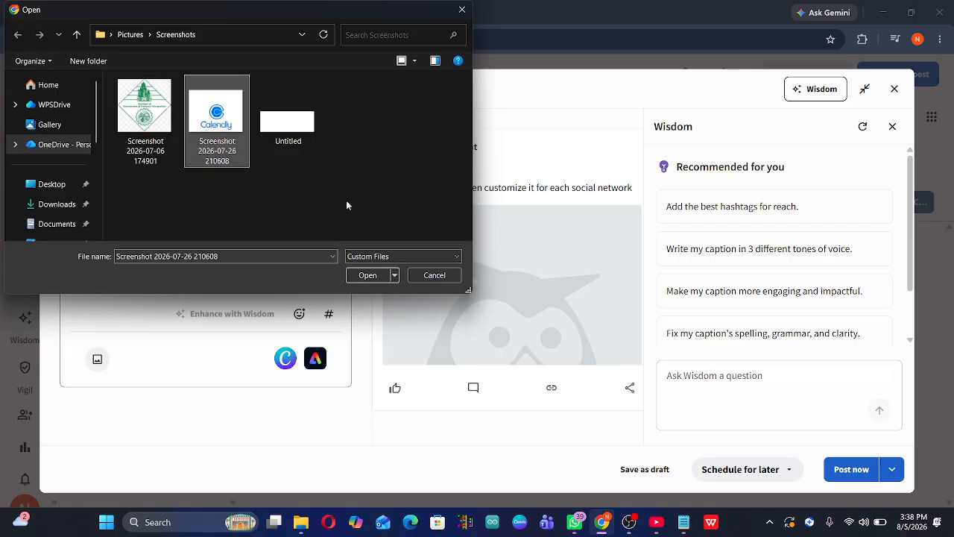
{"action": "left_click", "coordinate": [366, 275]}
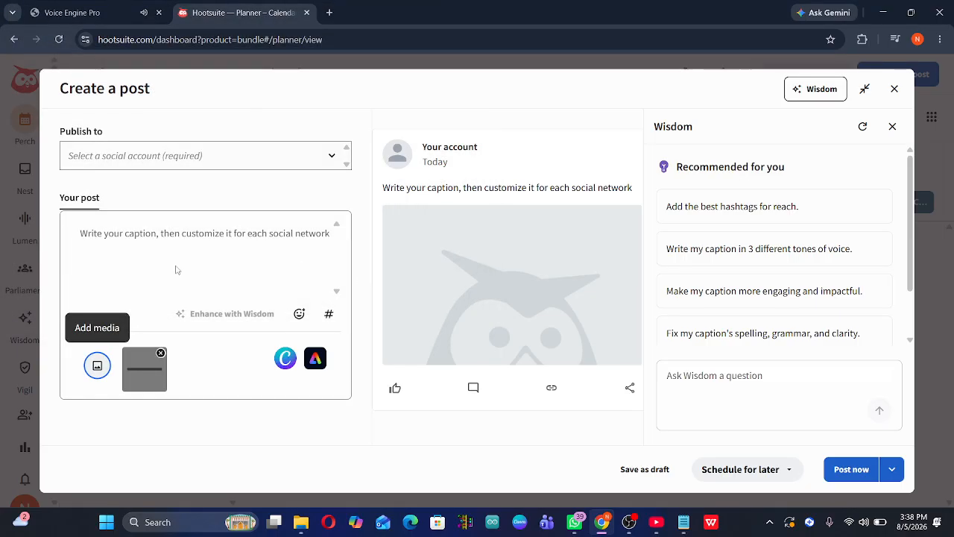
Write the caption "this is calendly logo", append the frequently used grinning emoji, and review the post preview
{"action": "left_click", "coordinate": [130, 239]}
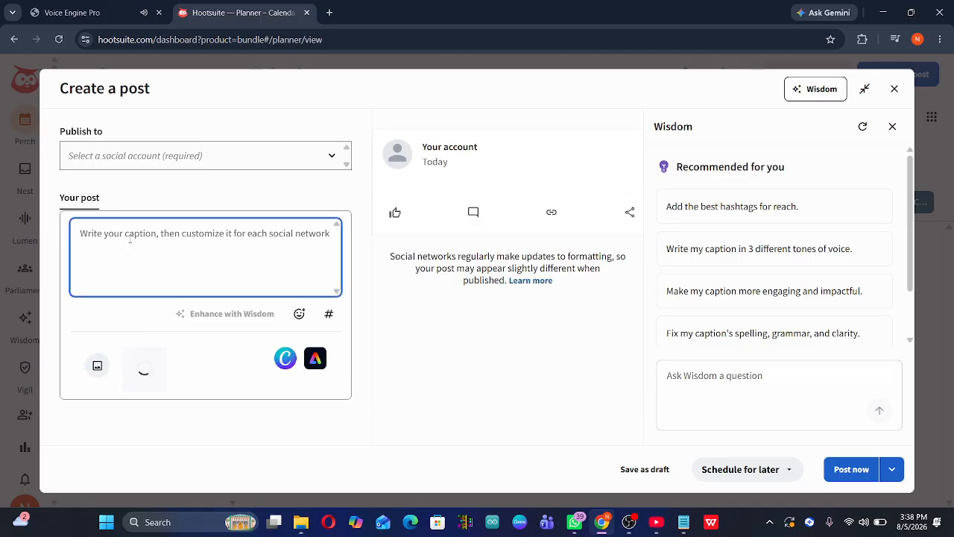
{"action": "type", "text": "this i"}
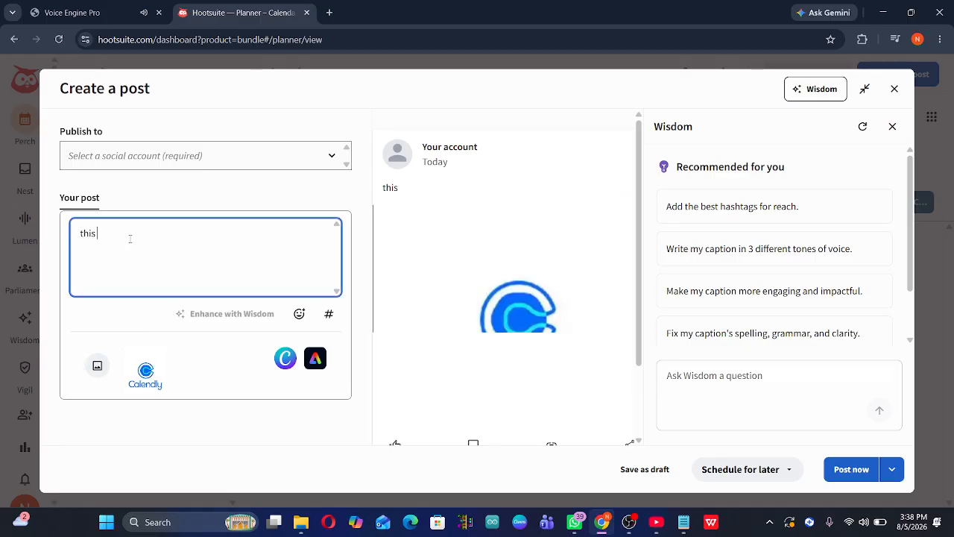
{"action": "type", "text": "s"}
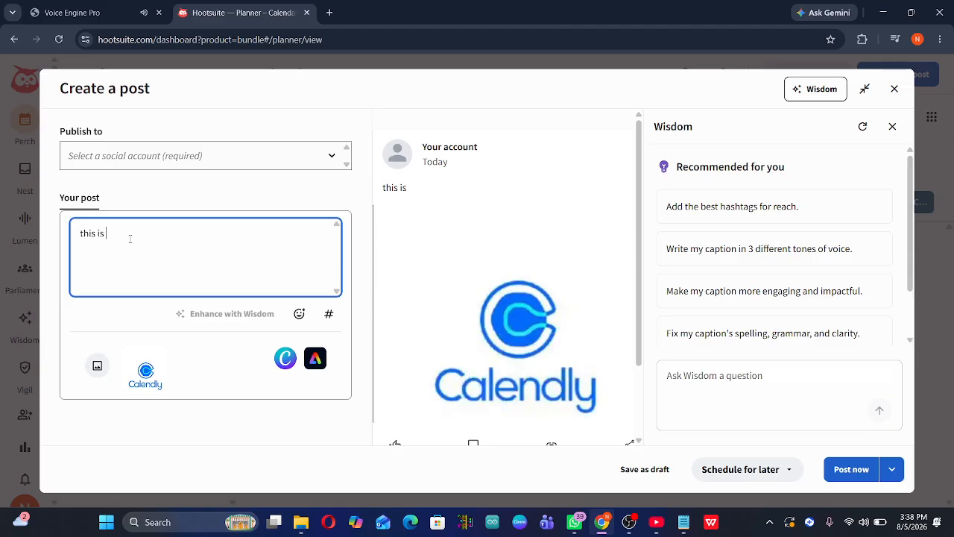
{"action": "type", "text": " calendly logo"}
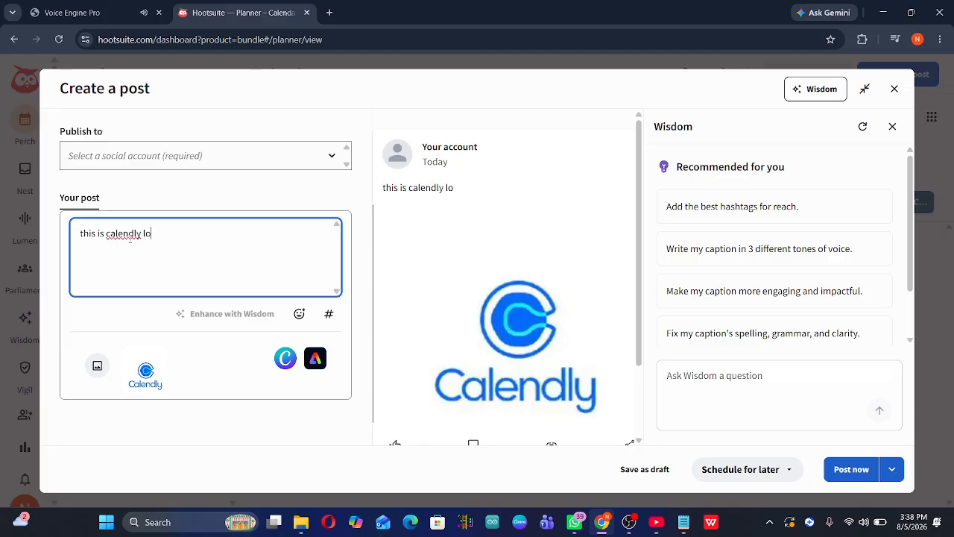
{"action": "left_click", "coordinate": [299, 313]}
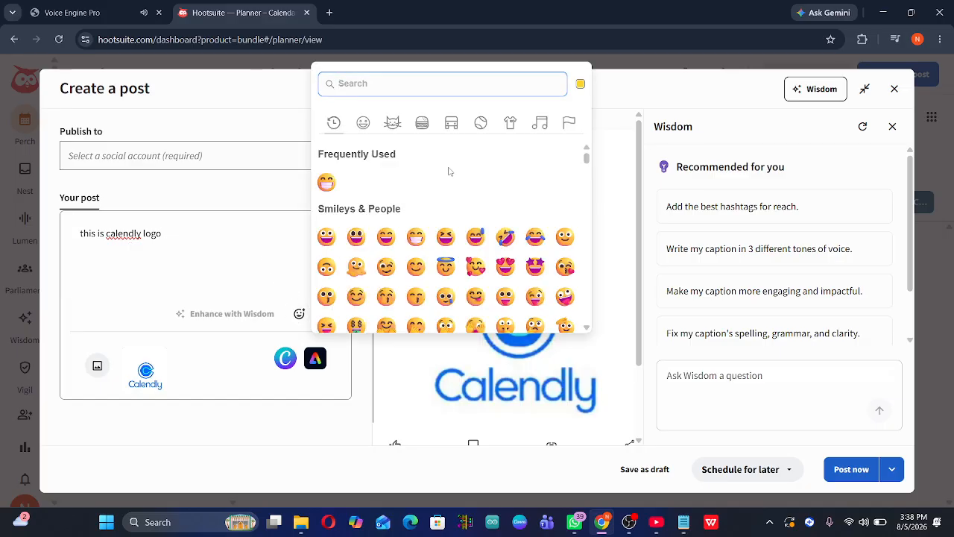
{"action": "left_click", "coordinate": [326, 183]}
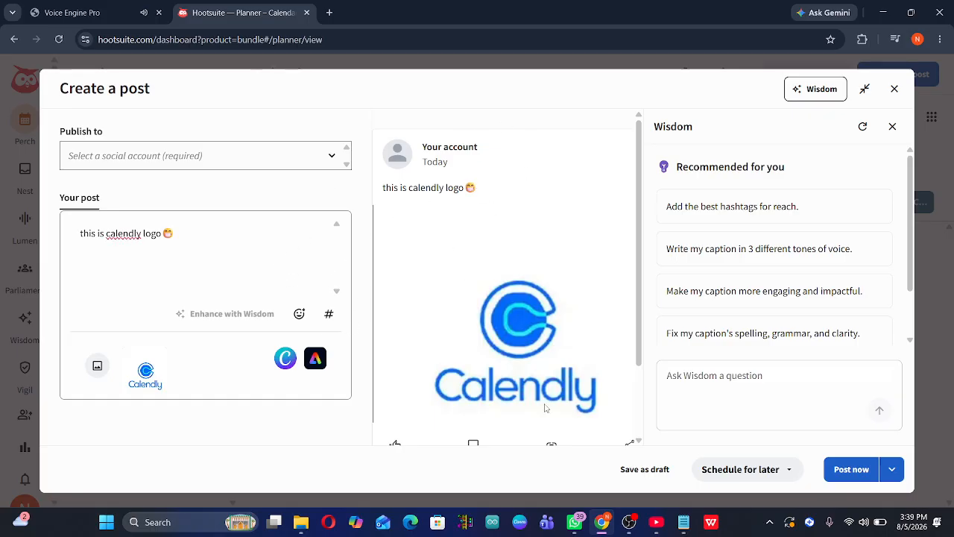
{"action": "scroll", "coordinate": [639, 398], "scroll_direction": "down", "scroll_amount": 2}
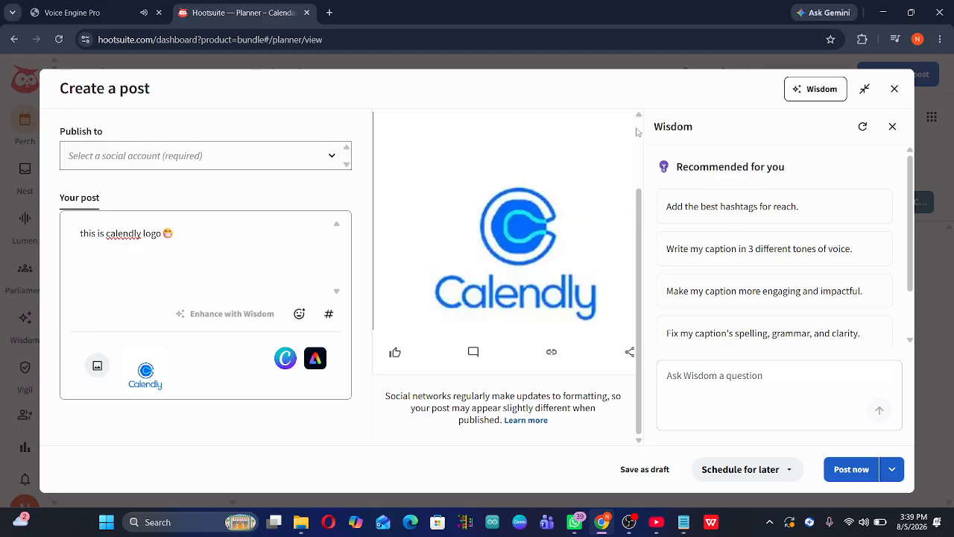
{"action": "scroll", "coordinate": [639, 128], "scroll_direction": "up", "scroll_amount": 2}
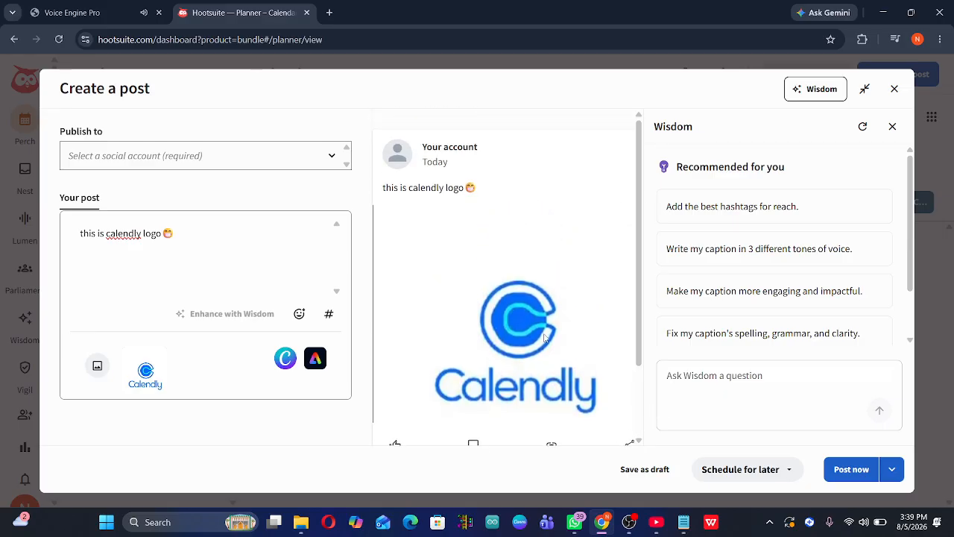
Set the post's scheduled publishing time to 1:05 PM
{"action": "left_click", "coordinate": [758, 474]}
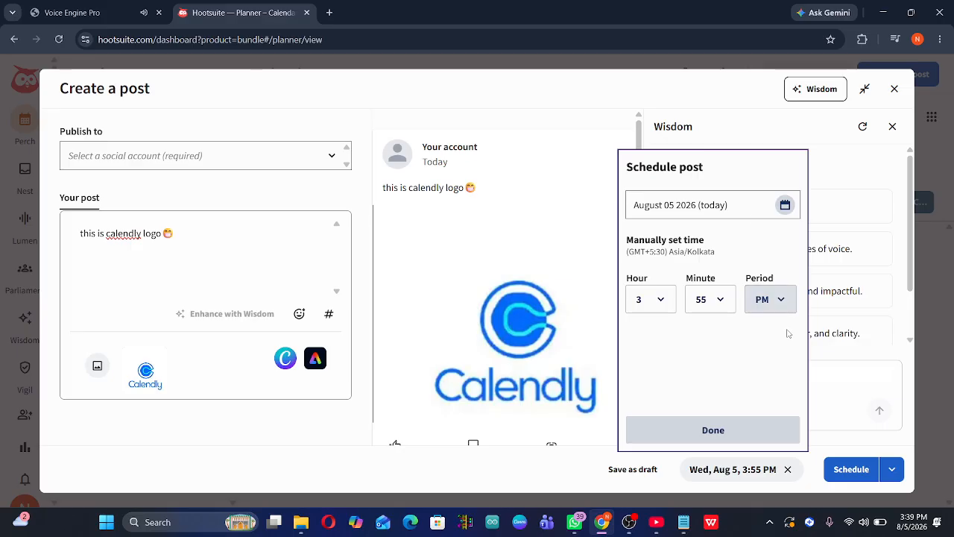
{"action": "left_click", "coordinate": [660, 301]}
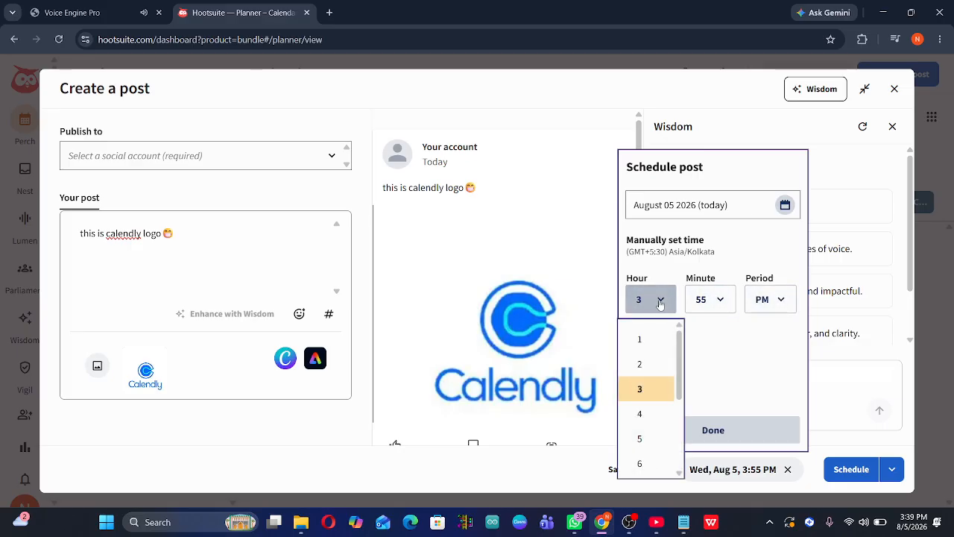
{"action": "left_click", "coordinate": [648, 338]}
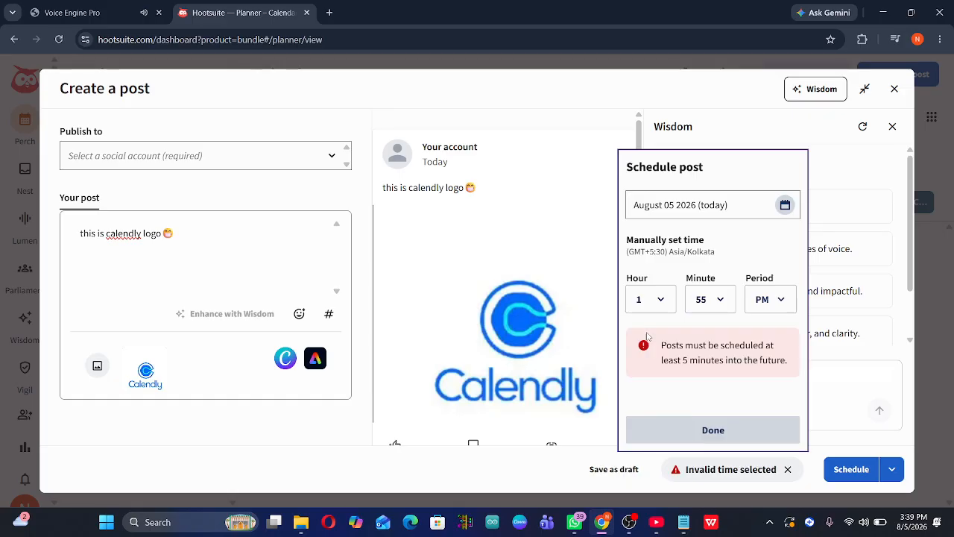
{"action": "left_click", "coordinate": [713, 300]}
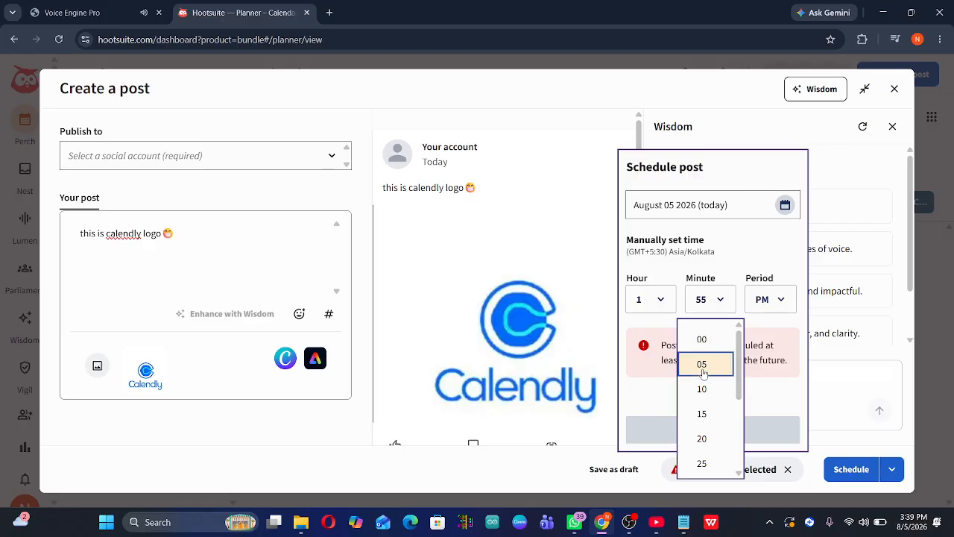
{"action": "left_click", "coordinate": [703, 363]}
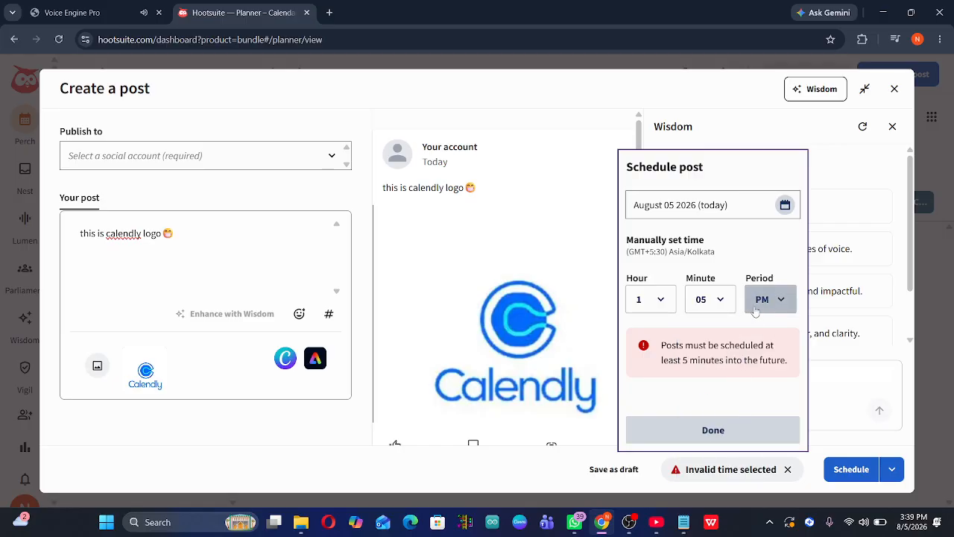
Set the post's scheduled time to 3:25 AM and close the scheduling settings
{"action": "left_click", "coordinate": [662, 299]}
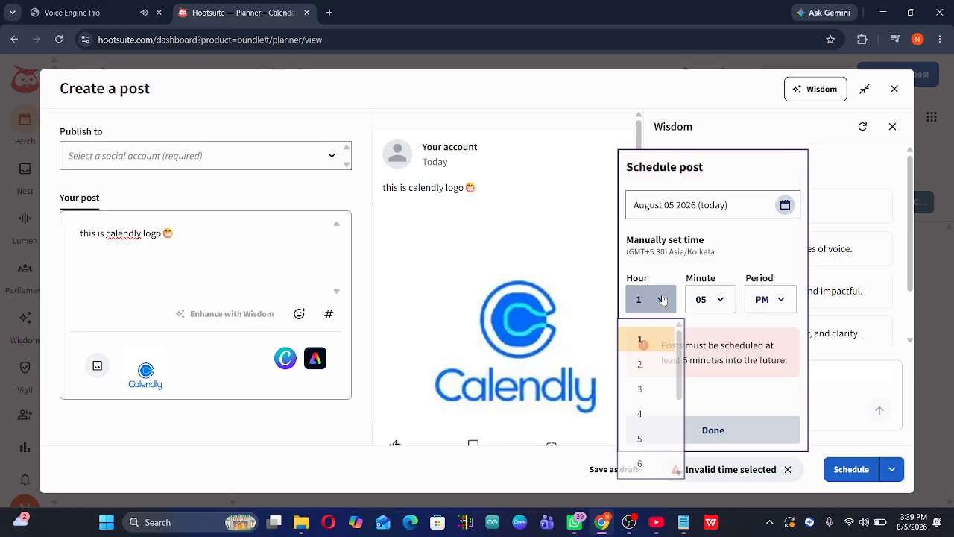
{"action": "left_click", "coordinate": [656, 389]}
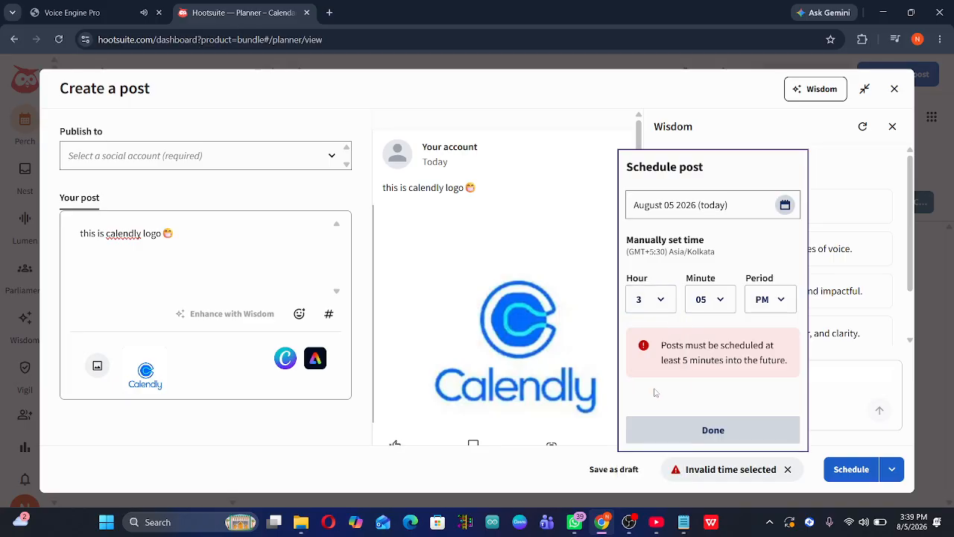
{"action": "left_click", "coordinate": [708, 301]}
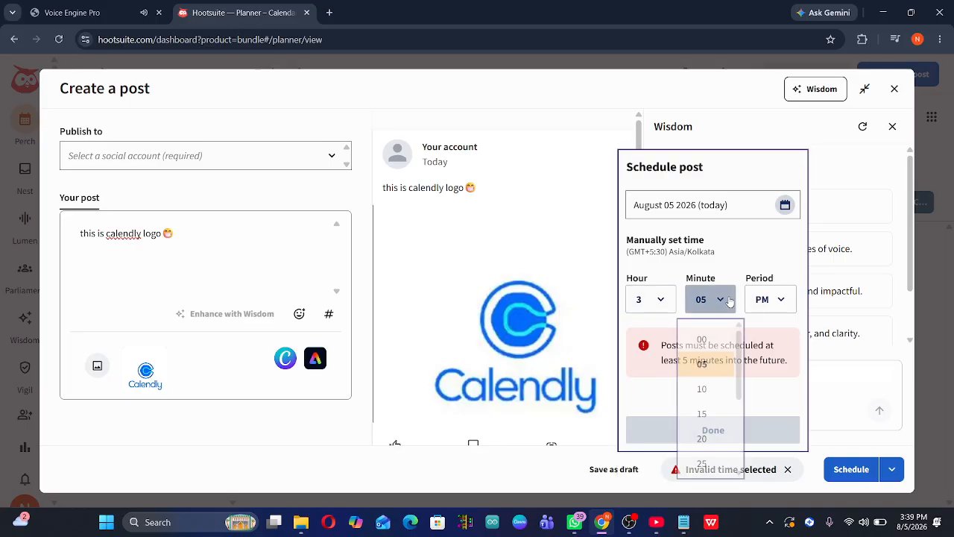
{"action": "left_click", "coordinate": [701, 463]}
{"action": "left_click", "coordinate": [776, 301]}
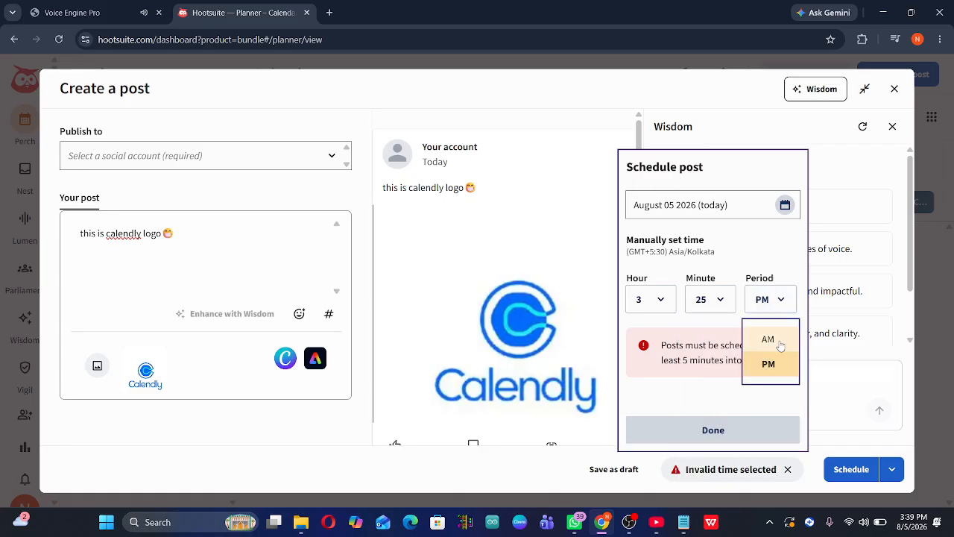
{"action": "left_click", "coordinate": [777, 339]}
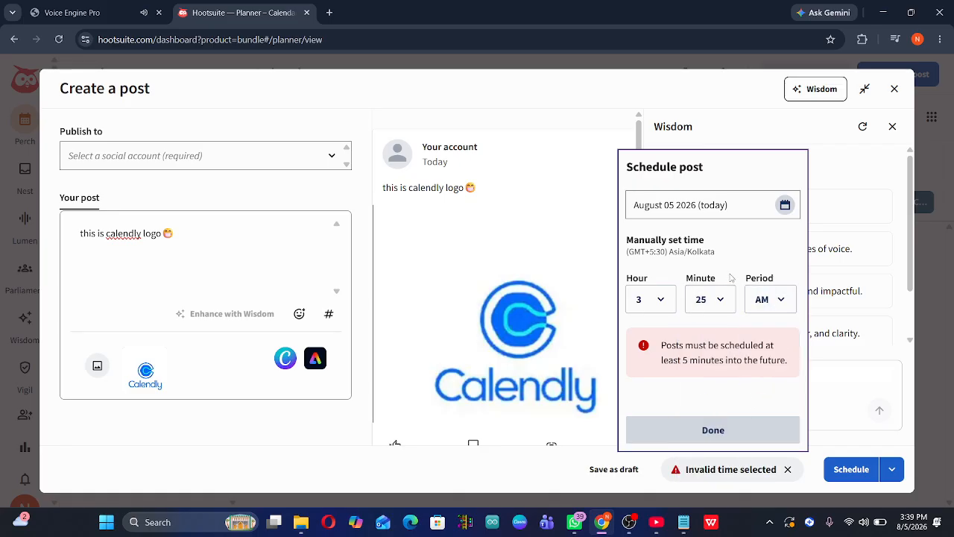
{"action": "left_click", "coordinate": [735, 429]}
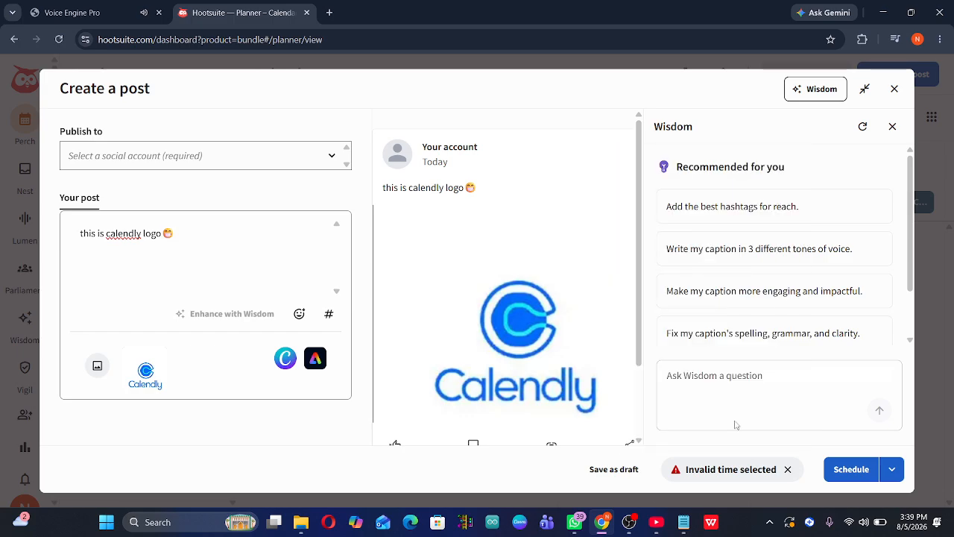
Set the scheduled hour to 1 and try to schedule the post
{"action": "left_click", "coordinate": [780, 469]}
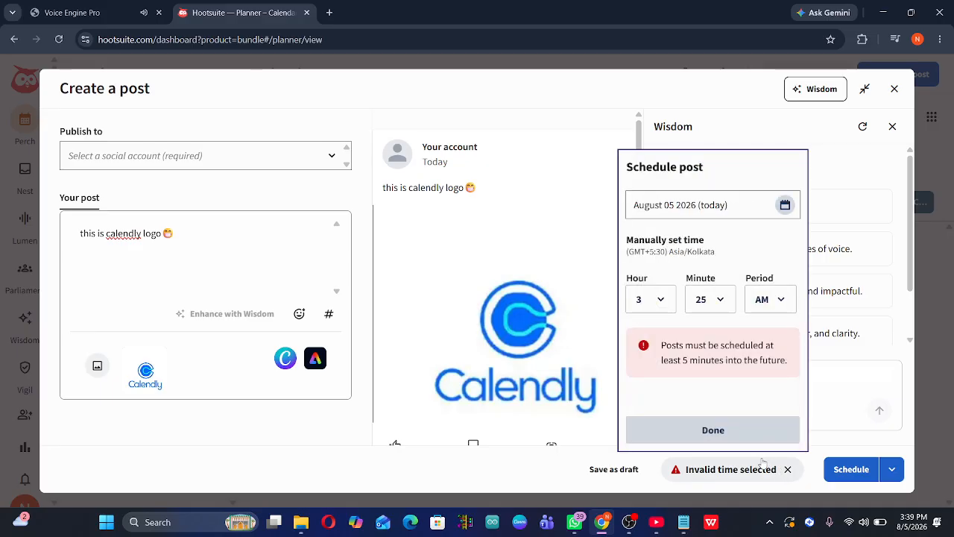
{"action": "left_click", "coordinate": [661, 300]}
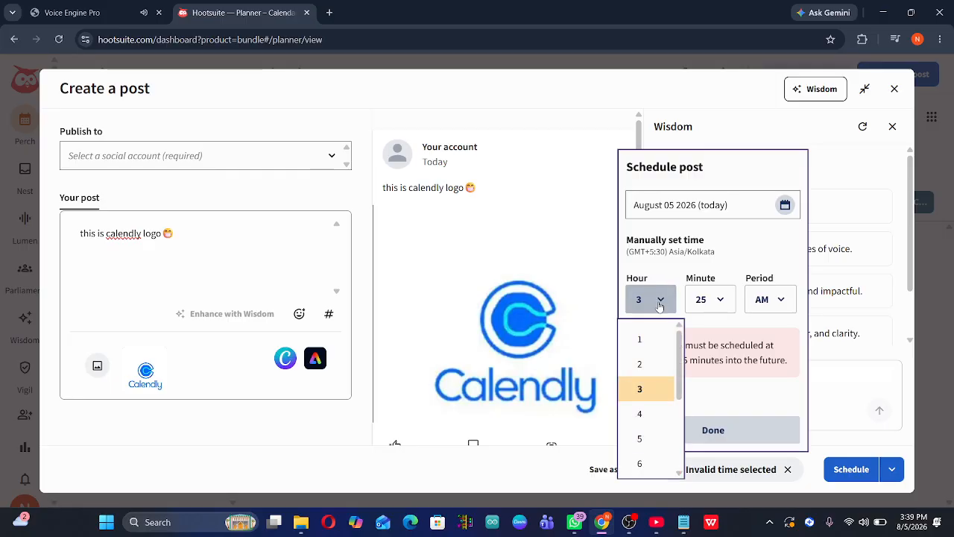
{"action": "left_click", "coordinate": [641, 341]}
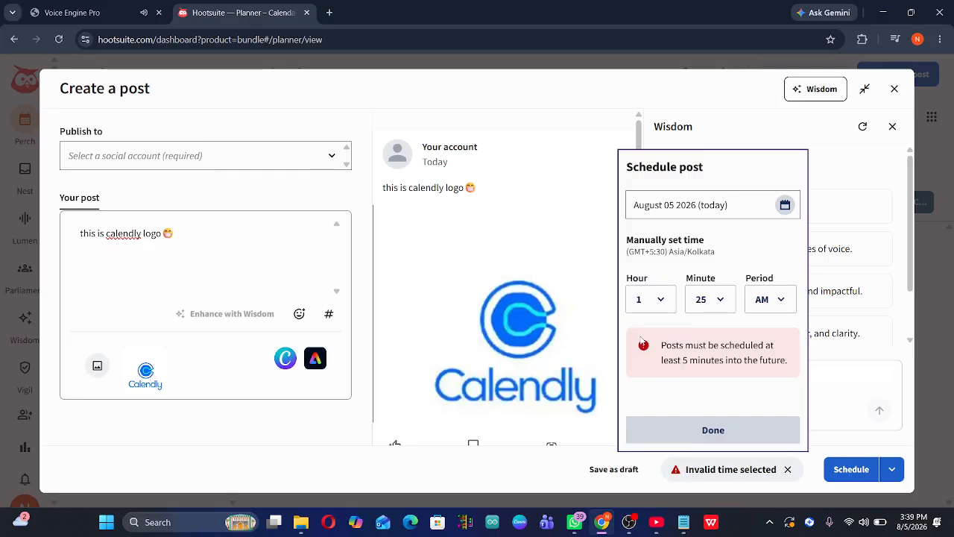
{"action": "left_click", "coordinate": [697, 427]}
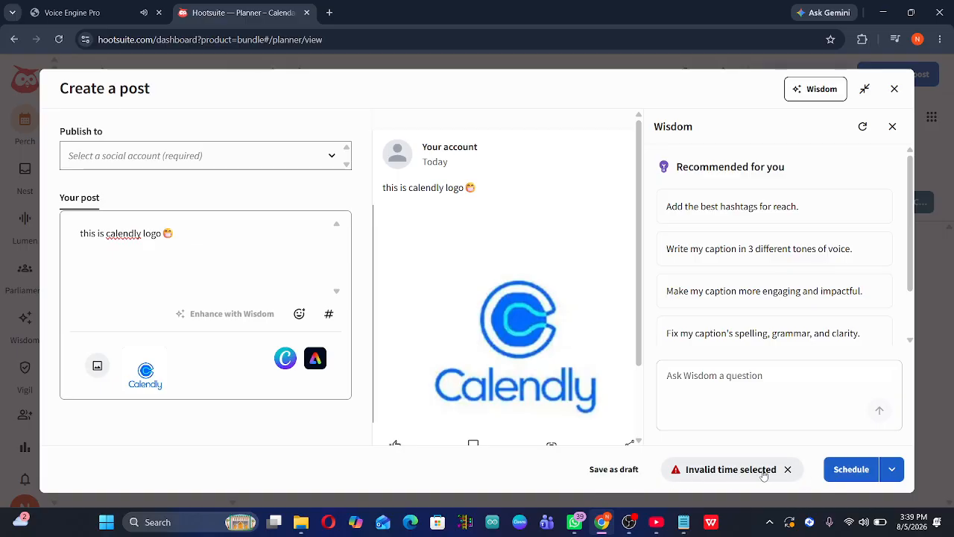
{"action": "left_click", "coordinate": [844, 468]}
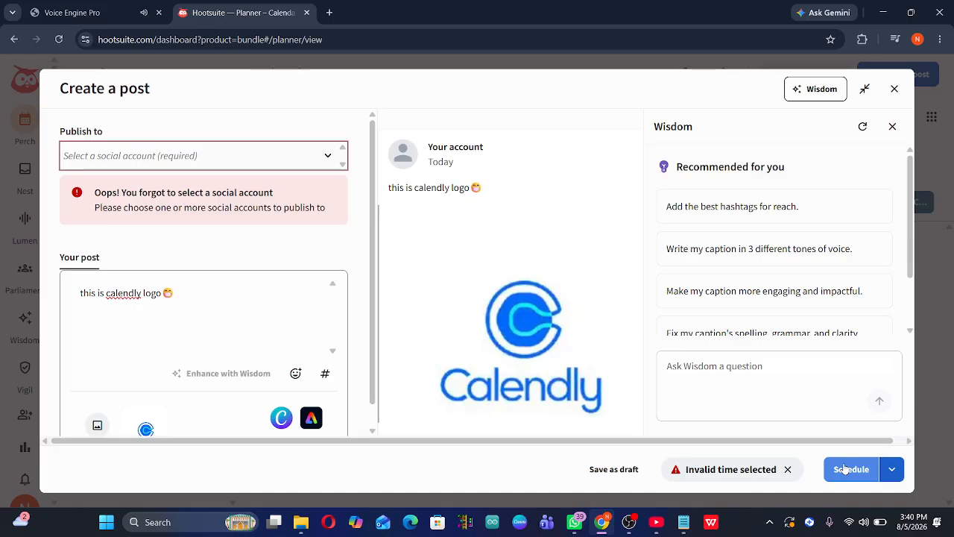